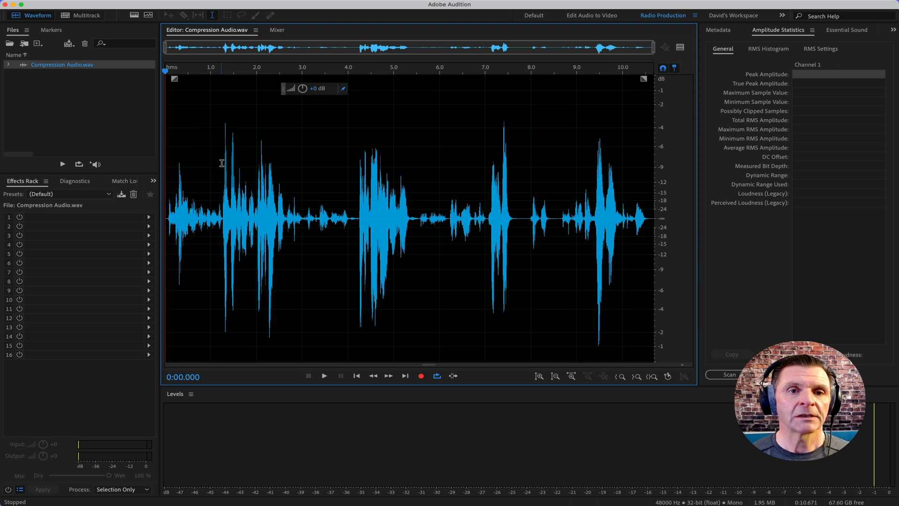
pyautogui.moveTo(348, 217); pyautogui.dragTo(311, 217)
pyautogui.click(286, 167)
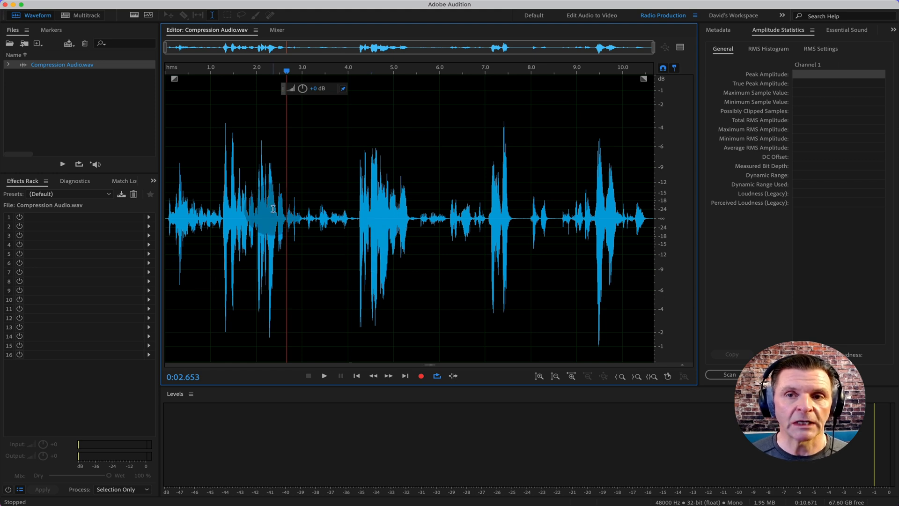
# Scan the whole Compression Audio.wav file for its amplitude statistics, then clear the selection
pyautogui.click(784, 34)
pyautogui.moveTo(204, 3)
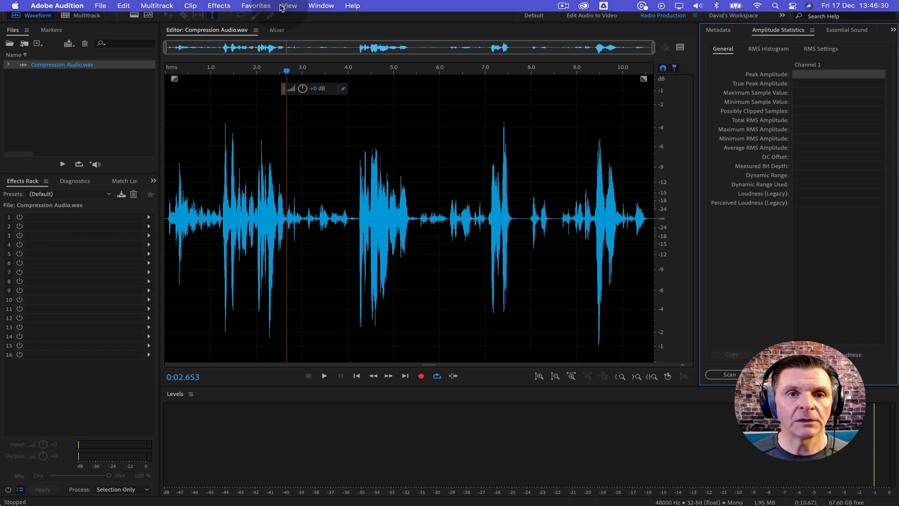
pyautogui.click(321, 6)
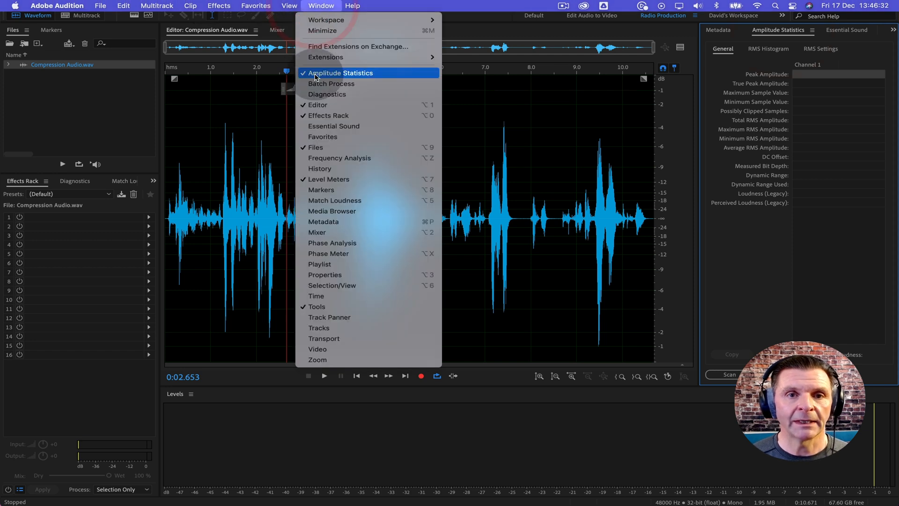
pyautogui.click(323, 6)
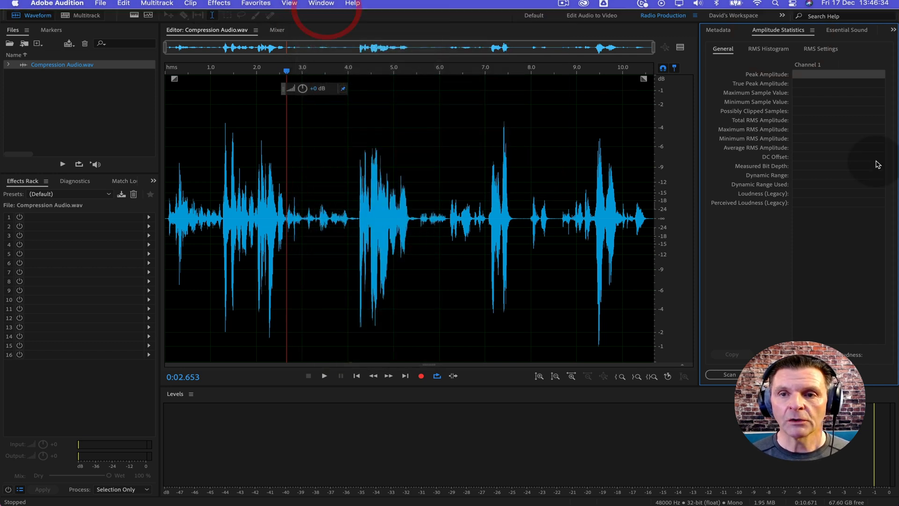
pyautogui.click(717, 374)
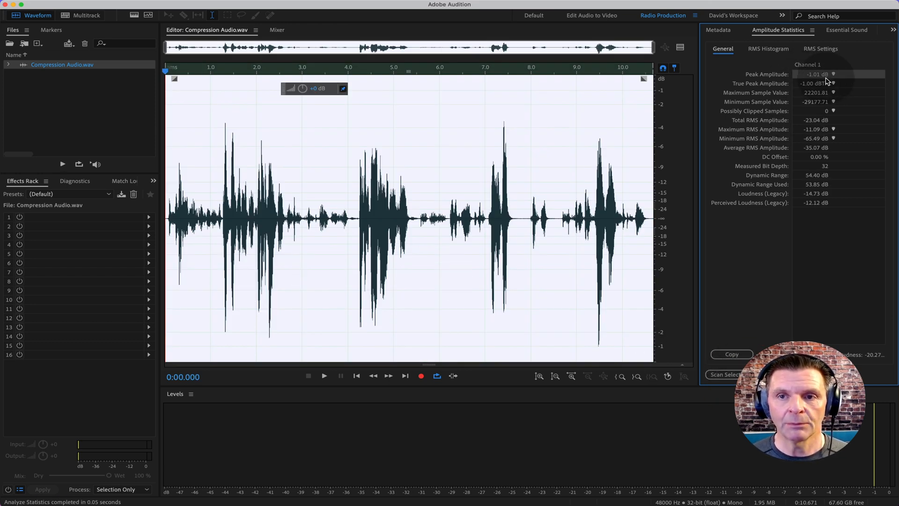
pyautogui.click(542, 192)
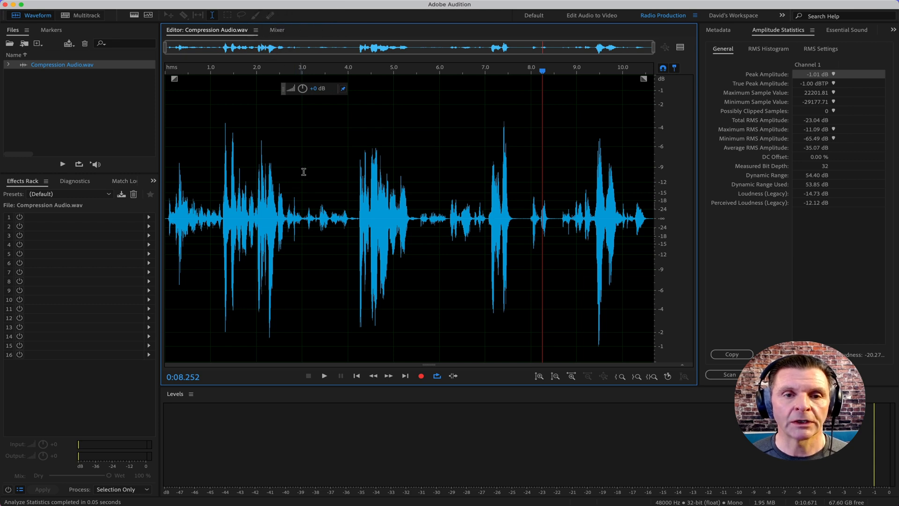
# Open the Tube-modeled Compressor effect for the audio file
pyautogui.click(149, 217)
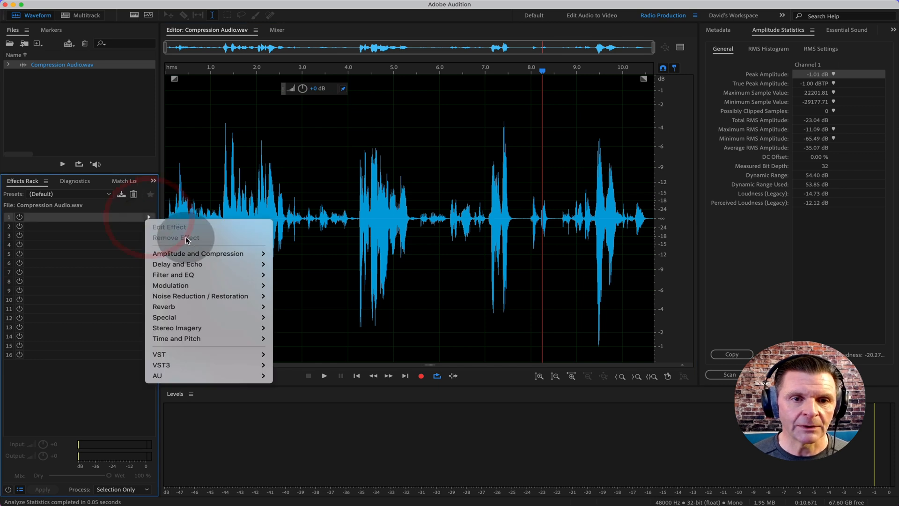
pyautogui.click(108, 215)
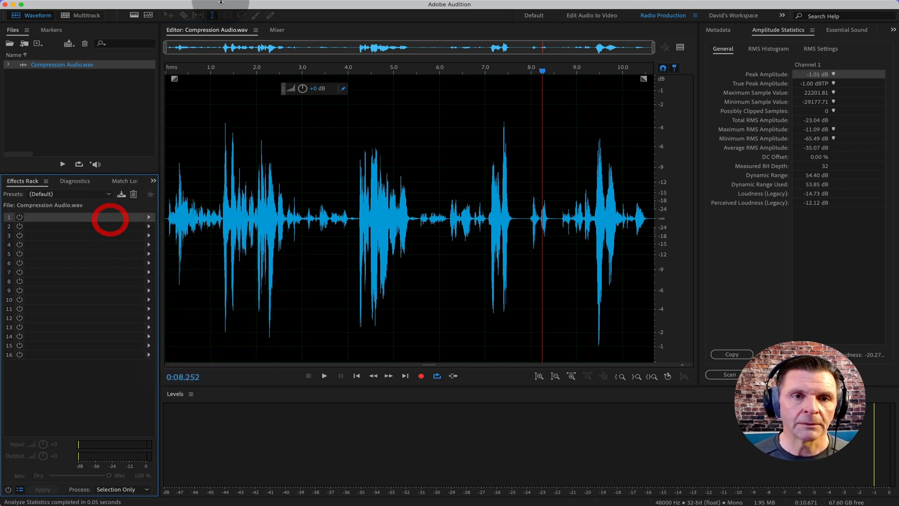
pyautogui.moveTo(255, 3)
pyautogui.click(219, 6)
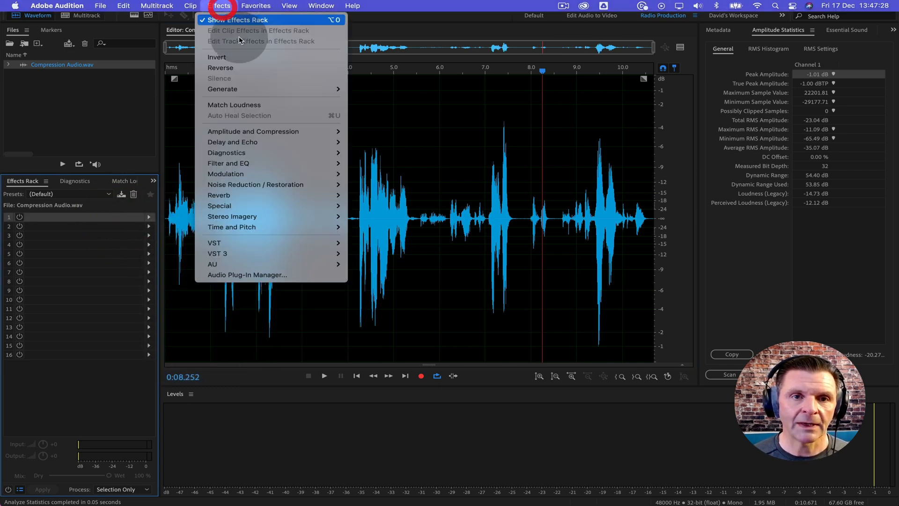
pyautogui.moveTo(301, 131)
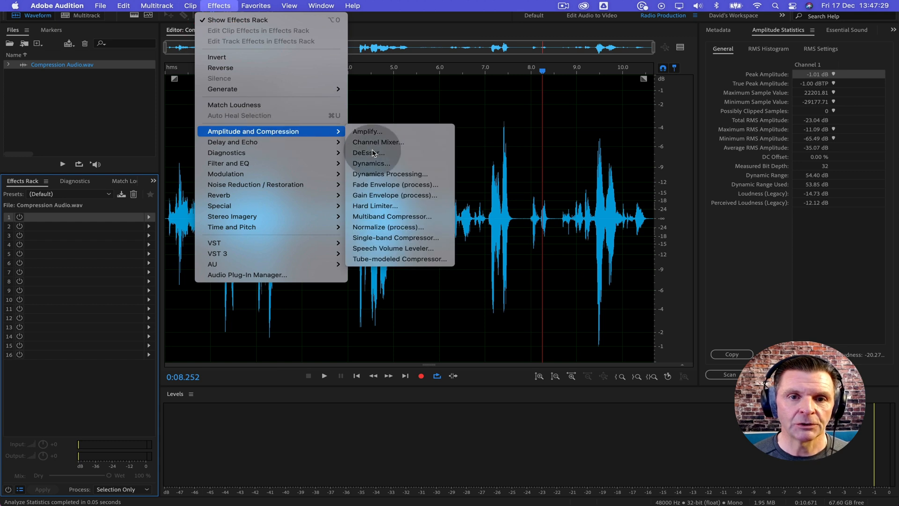
pyautogui.click(406, 259)
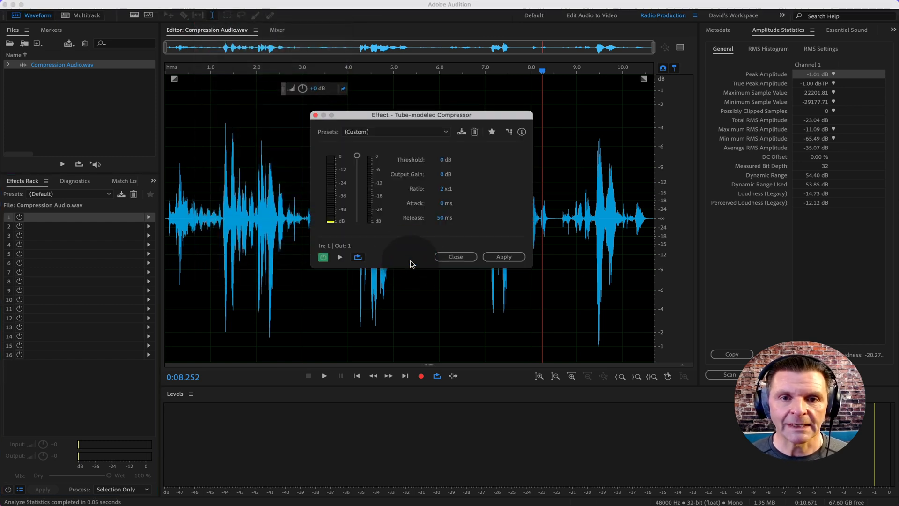
# Set the compressor's ratio to 7:1 and lower its threshold to -17 dB while the audio plays
pyautogui.click(422, 193)
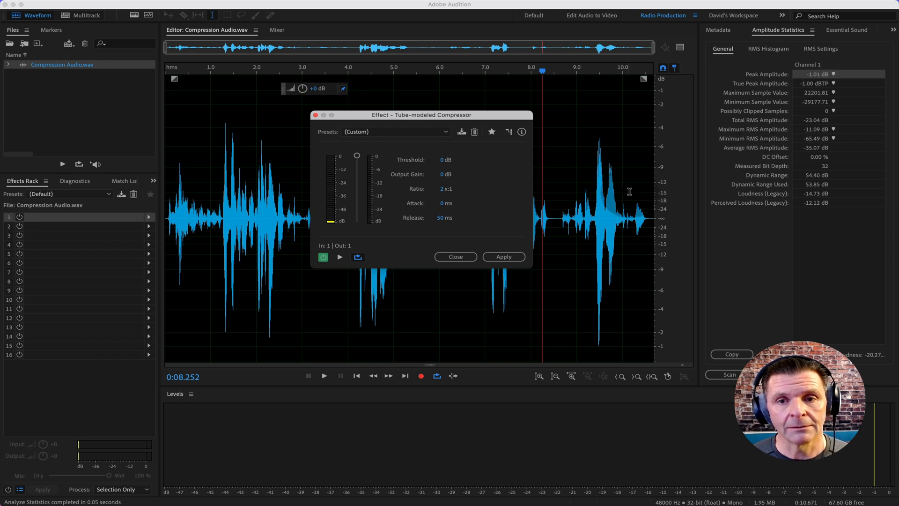
pyautogui.click(441, 189)
pyautogui.write('7')
pyautogui.press('Return')
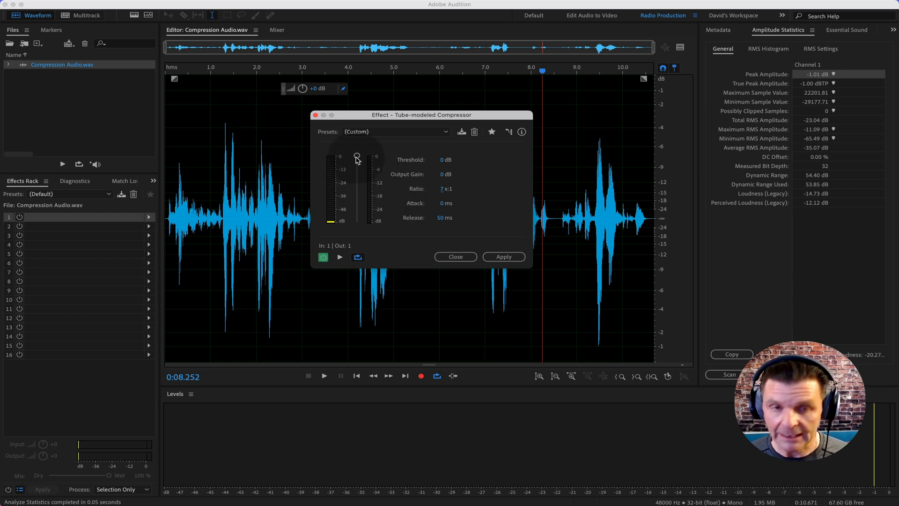
pyautogui.press('space')
pyautogui.moveTo(357, 160); pyautogui.dragTo(360, 176)
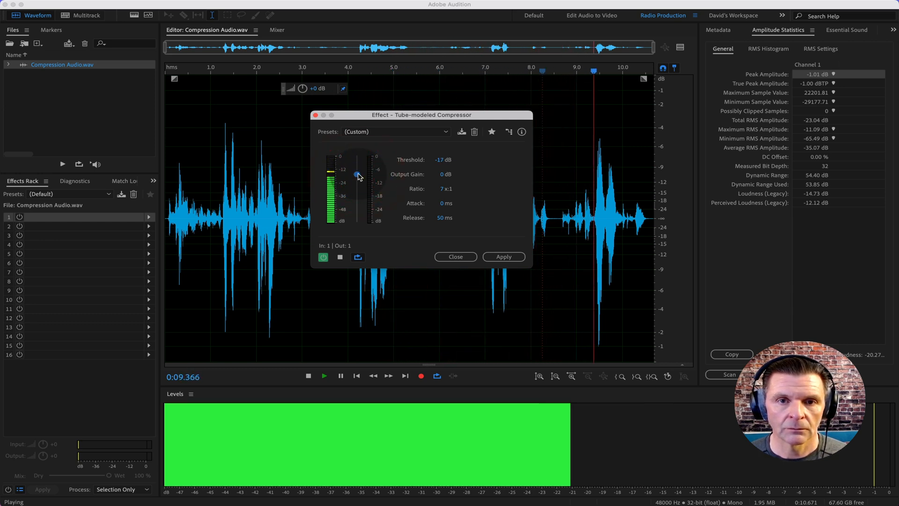
pyautogui.press('space')
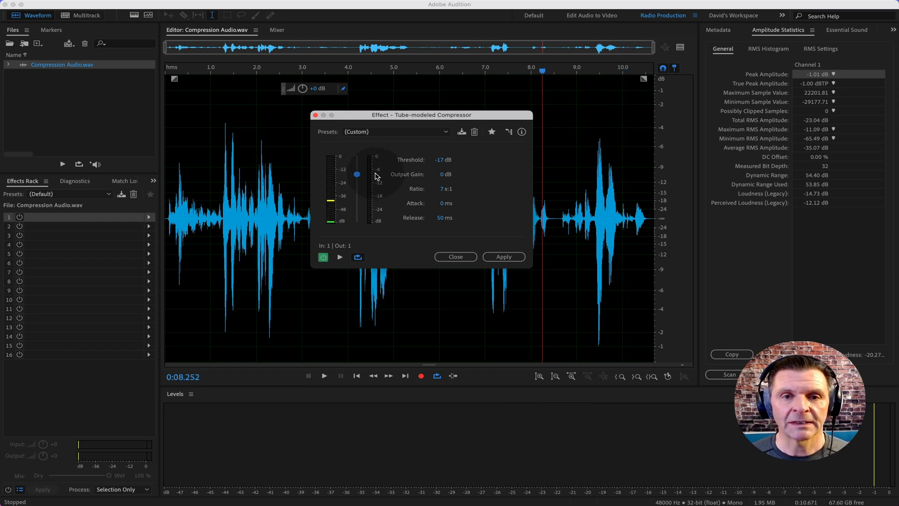
# Preview the loud passage from about 1.27 to 1.5 s through the compressor, then clear the selection
pyautogui.moveTo(234, 167); pyautogui.dragTo(223, 169)
pyautogui.press('space')
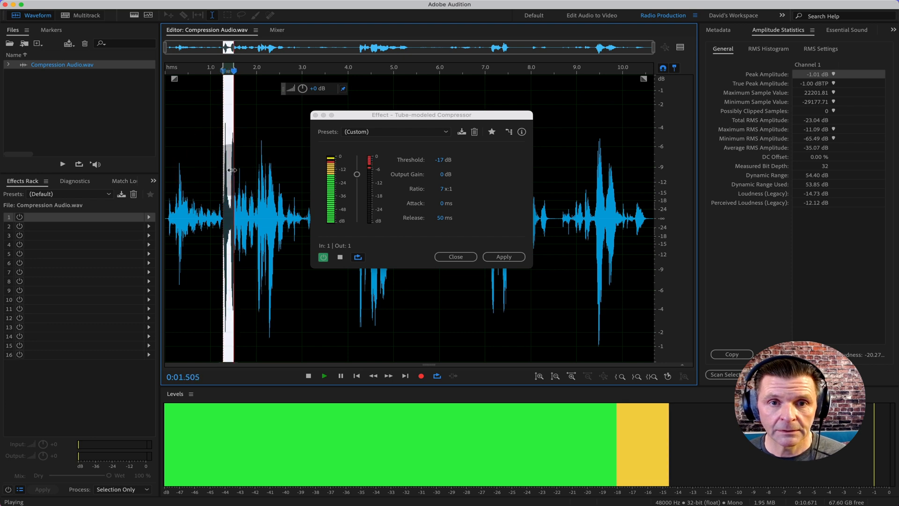
pyautogui.press('space')
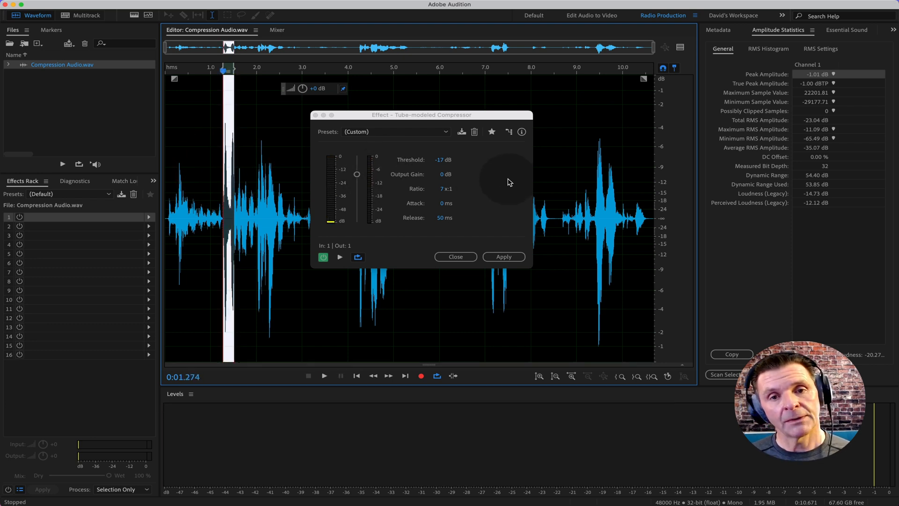
pyautogui.click(278, 164)
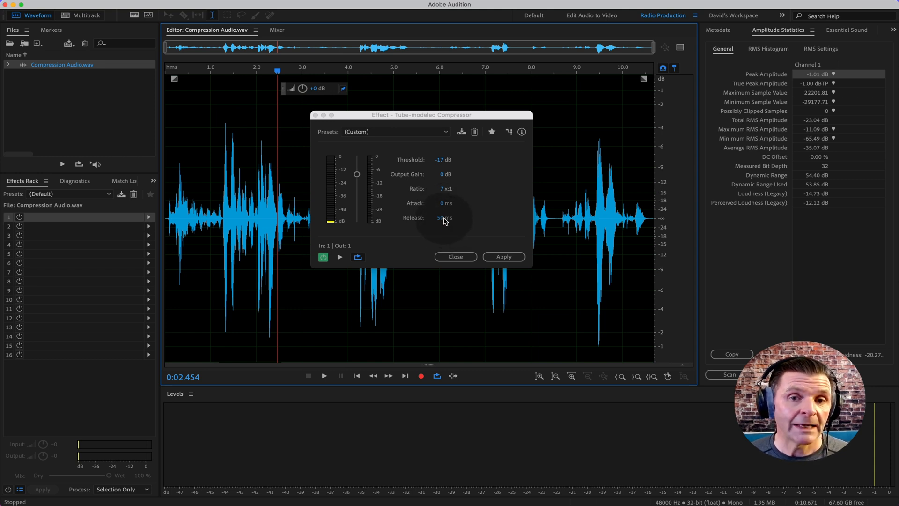
# Lower the compressor's release to 0 ms and set it back to 50 ms
pyautogui.moveTo(441, 219); pyautogui.dragTo(366, 218)
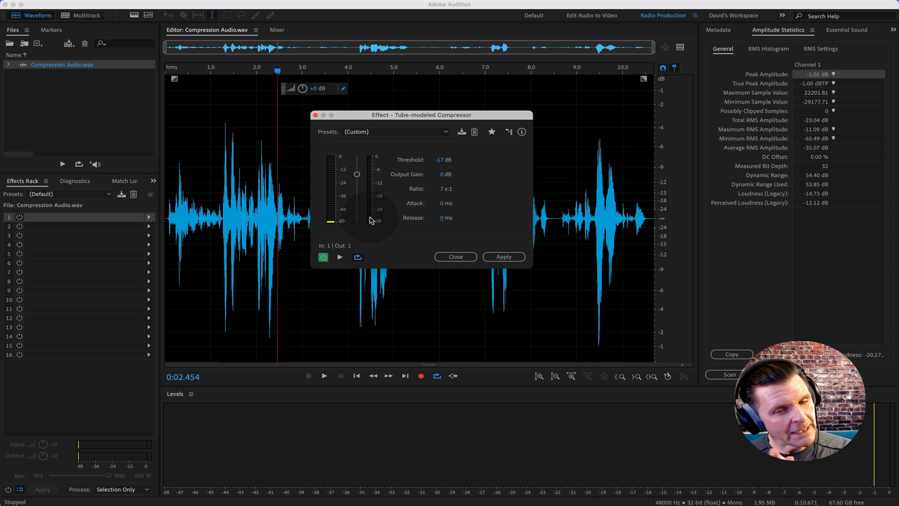
pyautogui.click(440, 219)
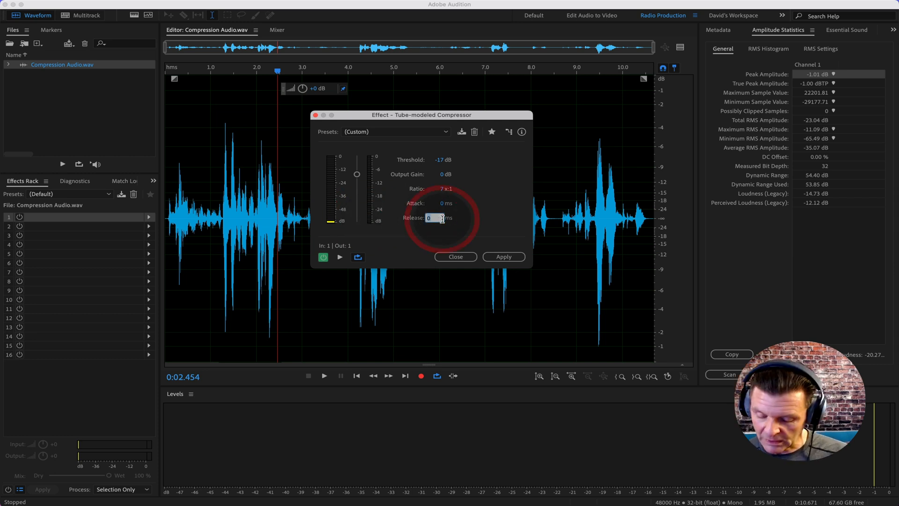
pyautogui.write('50')
pyautogui.press('Return')
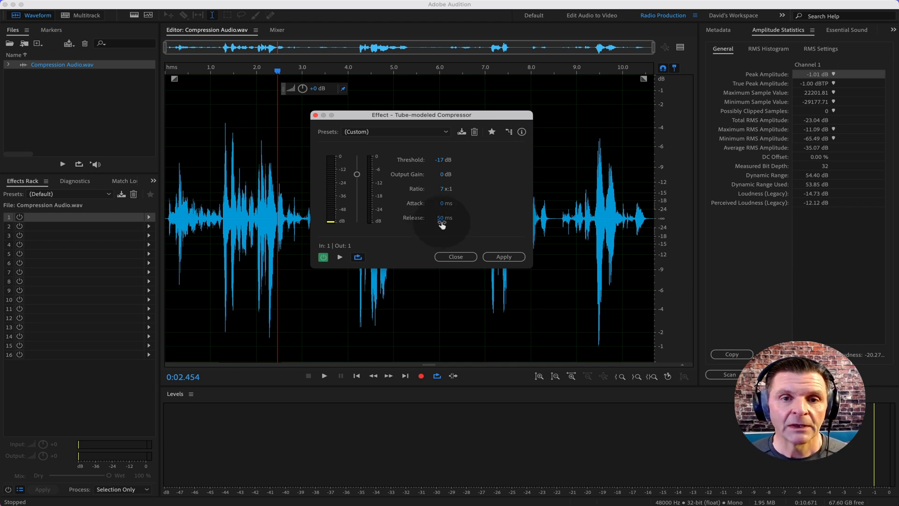
# Move the compressor window clear of the first half of the waveform and show the Preview Editor
pyautogui.moveTo(428, 114); pyautogui.dragTo(527, 108)
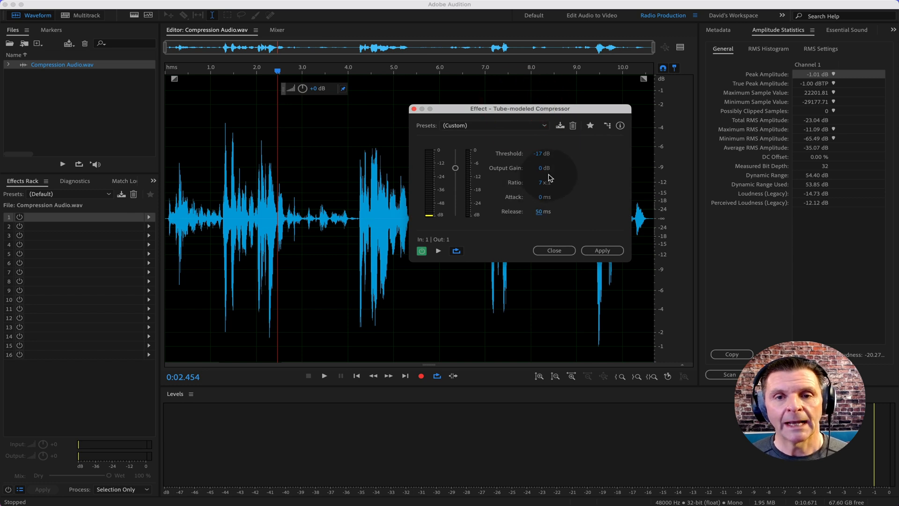
pyautogui.click(680, 48)
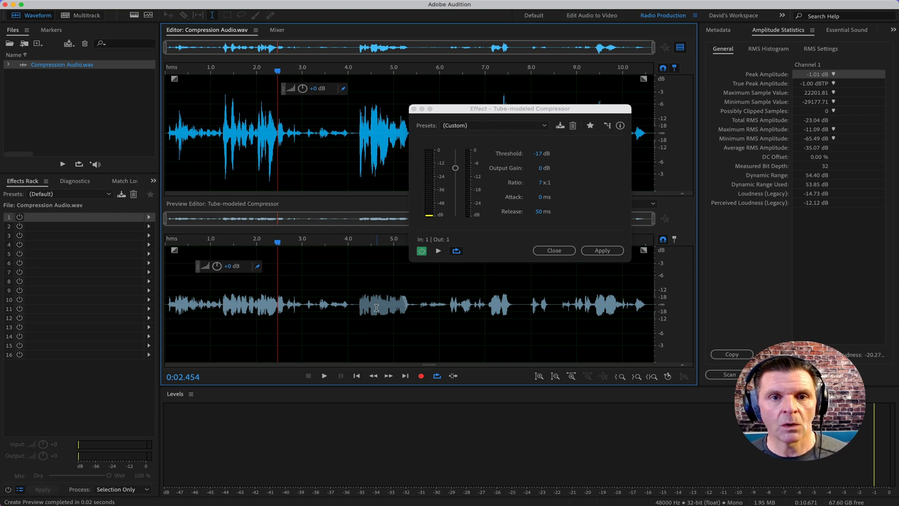
# Select the quiet passage from about 2.65 to 4 s and play it with the compressor switched off and on
pyautogui.moveTo(348, 133); pyautogui.dragTo(287, 136)
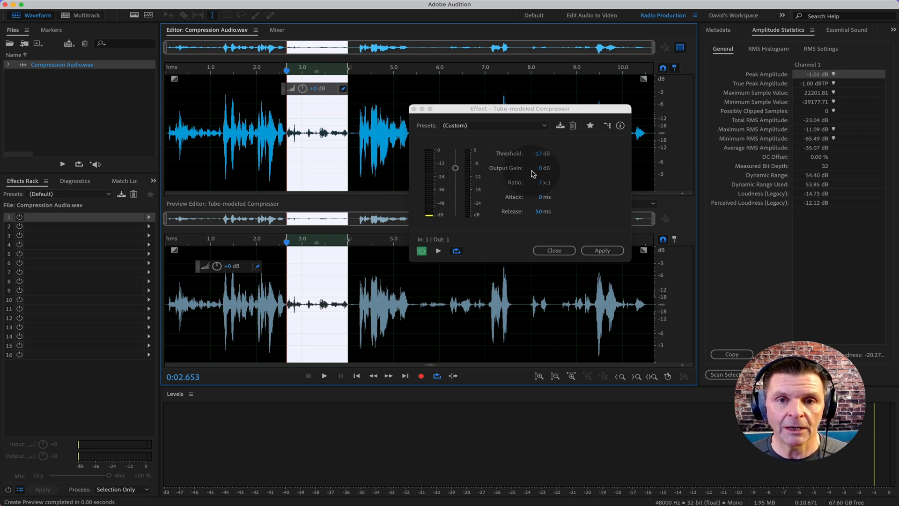
pyautogui.press('space')
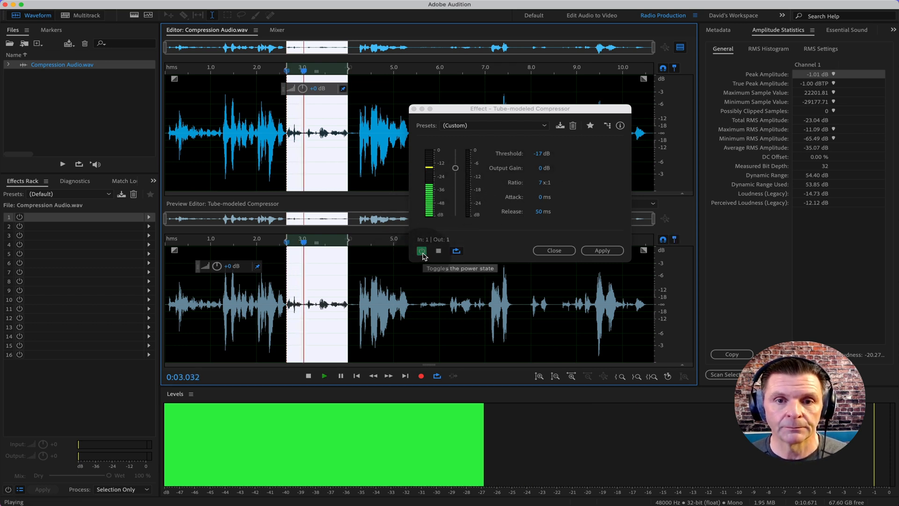
pyautogui.click(422, 255)
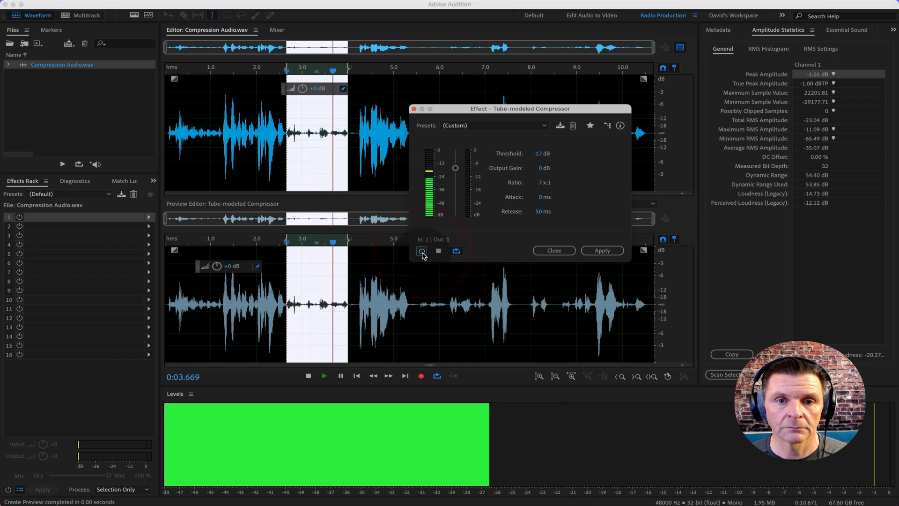
pyautogui.click(422, 252)
pyautogui.press('space')
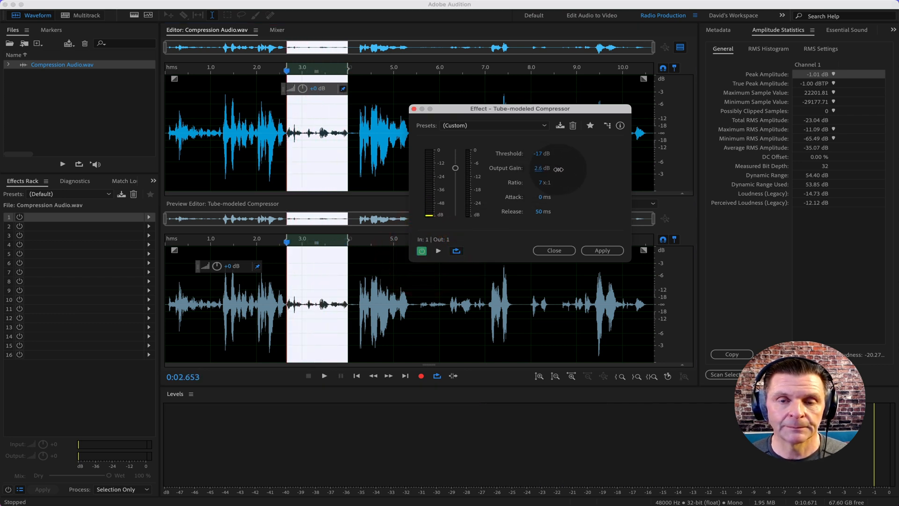
# Try an output gain of 2.6 dB and compare the quiet passage with the compressor off and on
pyautogui.click(558, 169)
pyautogui.press('space')
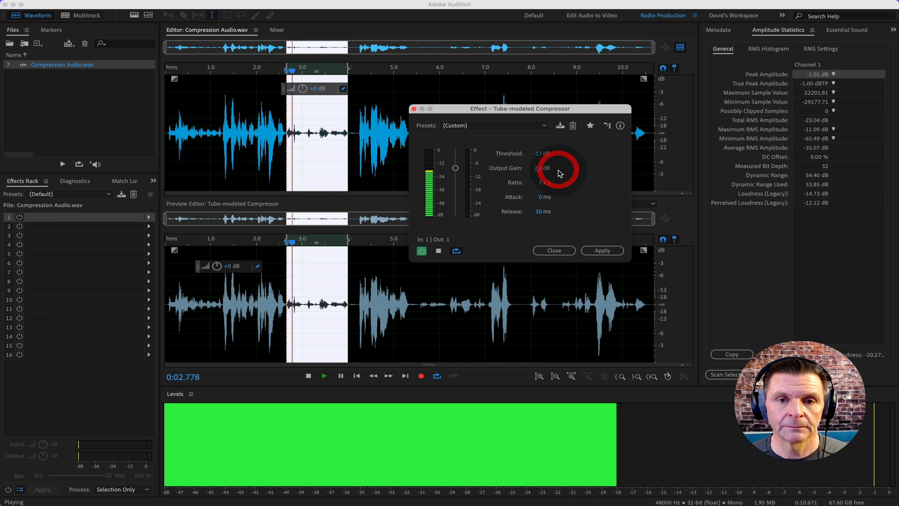
pyautogui.click(422, 252)
pyautogui.click(422, 252)
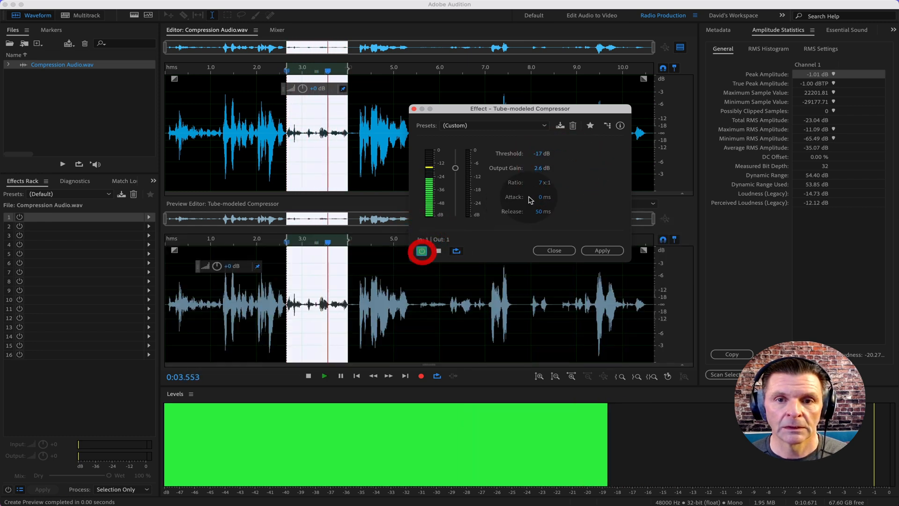
pyautogui.press('space')
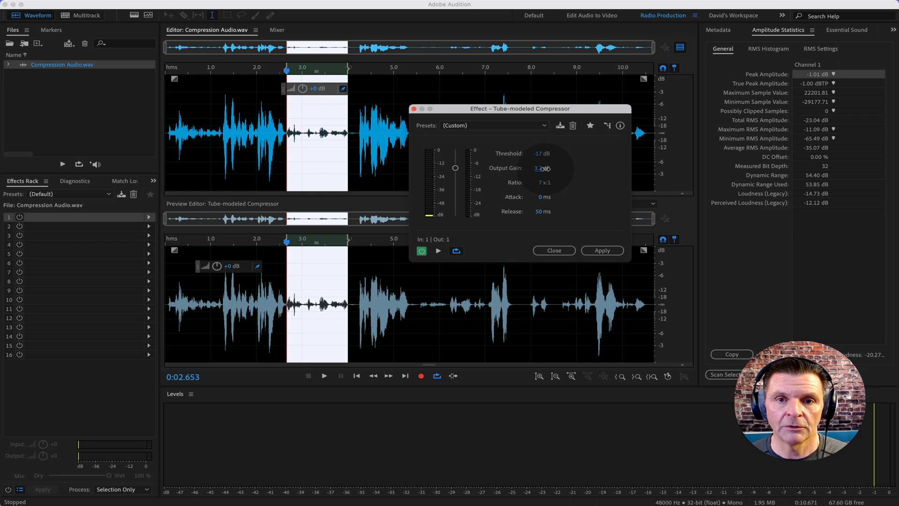
# Try an output gain of 3.4 dB and compare the quiet passage with the compressor off and on
pyautogui.click(545, 167)
pyautogui.press('space')
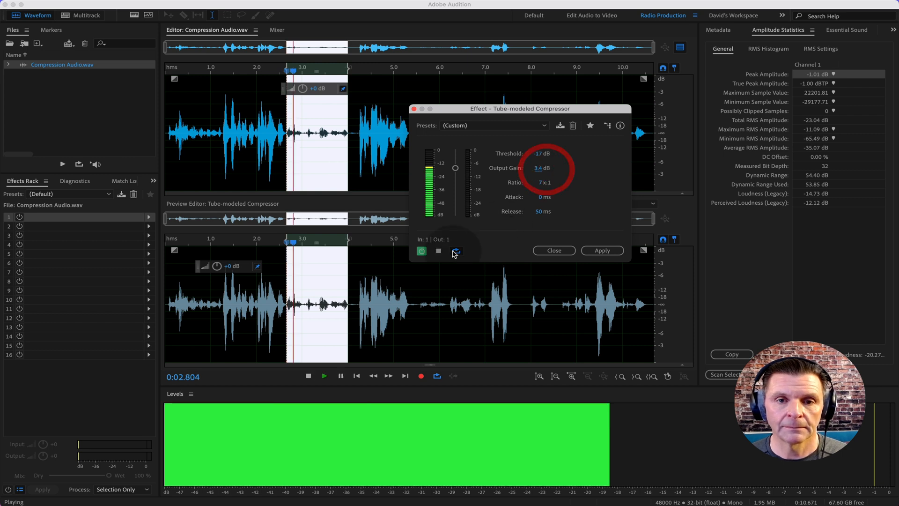
pyautogui.click(423, 251)
pyautogui.click(423, 251)
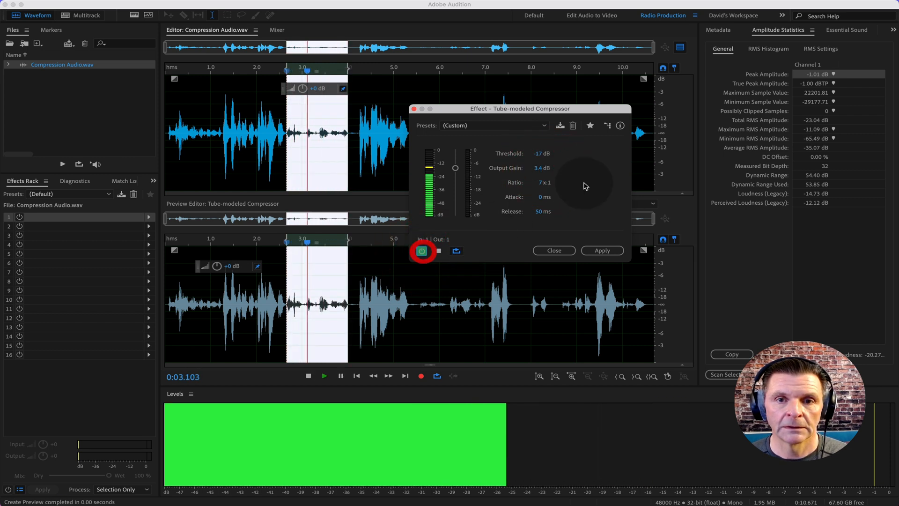
pyautogui.press('space')
# Set the output gain to 3.8 dB and compare the quiet passage with the compressor off and on
pyautogui.moveTo(542, 170); pyautogui.dragTo(544, 170)
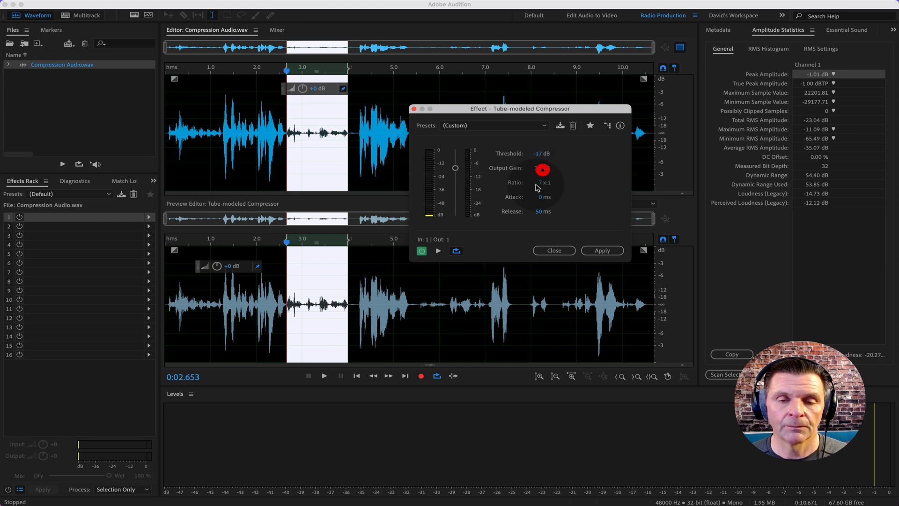
pyautogui.press('space')
pyautogui.click(422, 252)
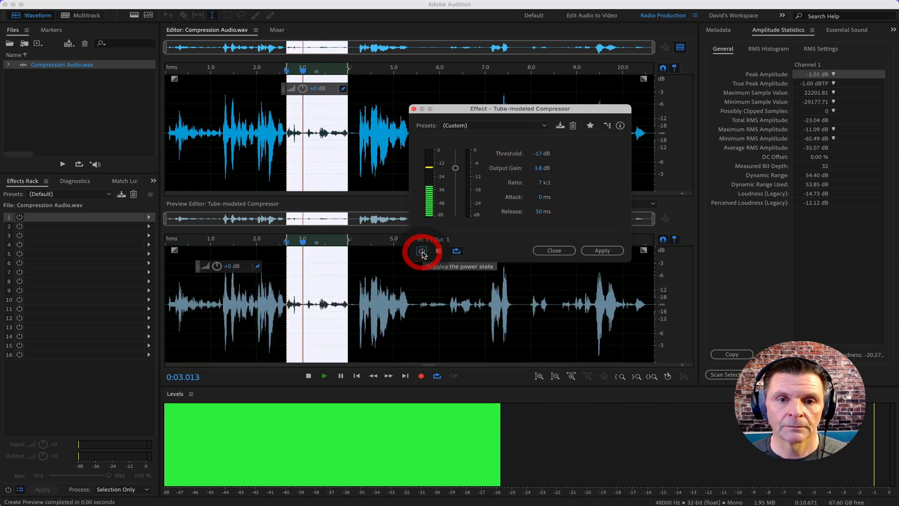
pyautogui.click(422, 252)
pyautogui.press('space')
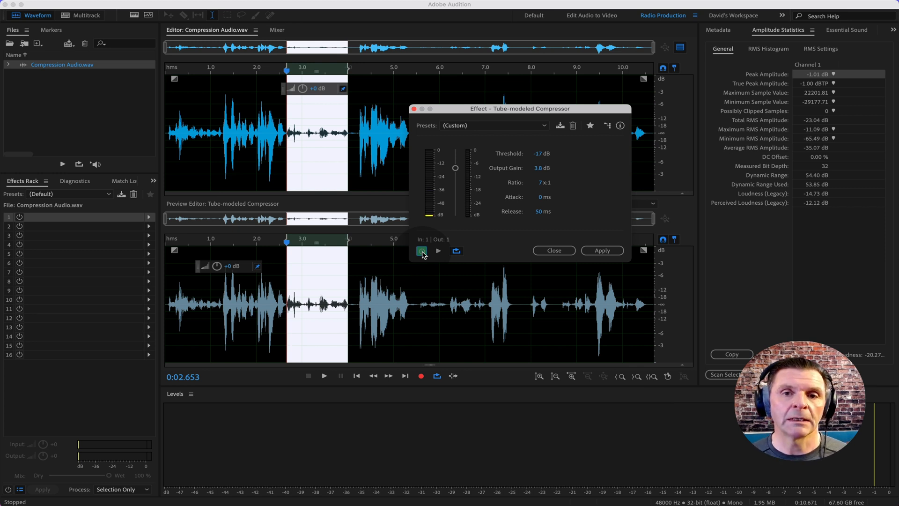
# Clear the selection and apply the Tube-modeled Compressor to the whole file
pyautogui.click(392, 273)
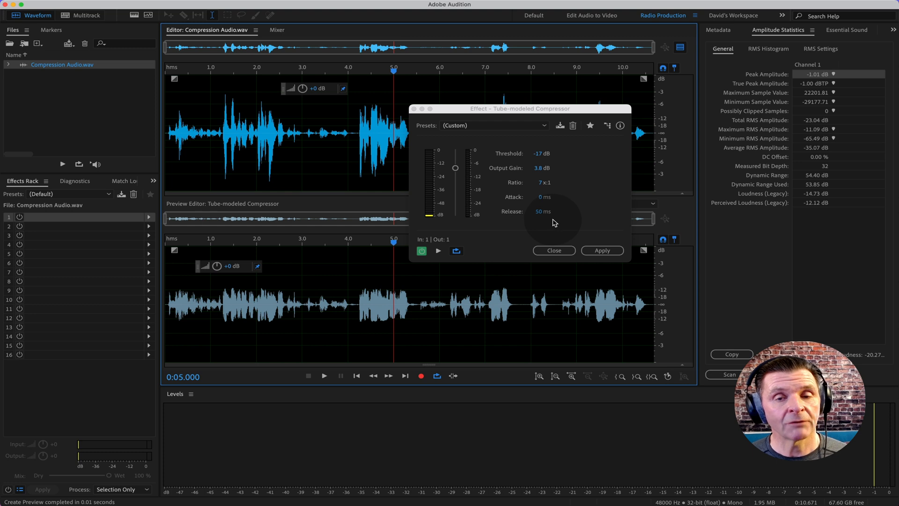
pyautogui.click(602, 251)
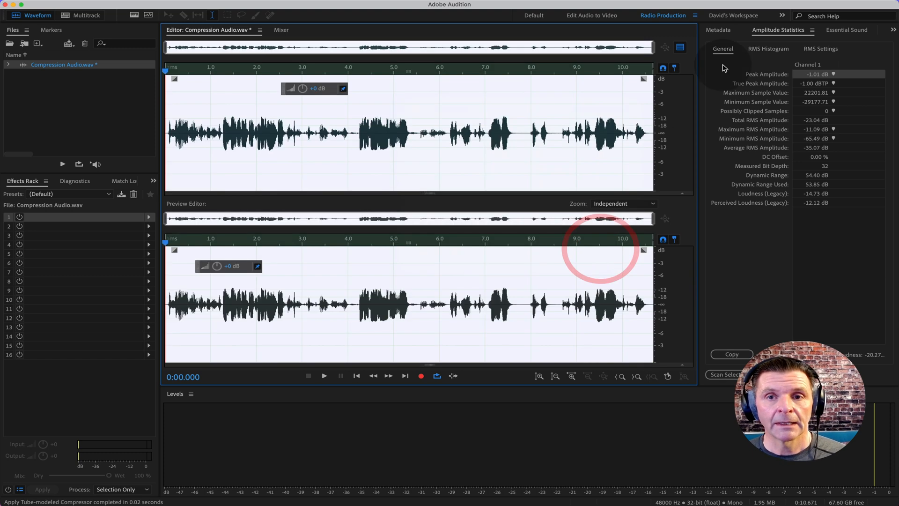
# Play back the compressed audio and hide the Preview Editor
pyautogui.press('space')
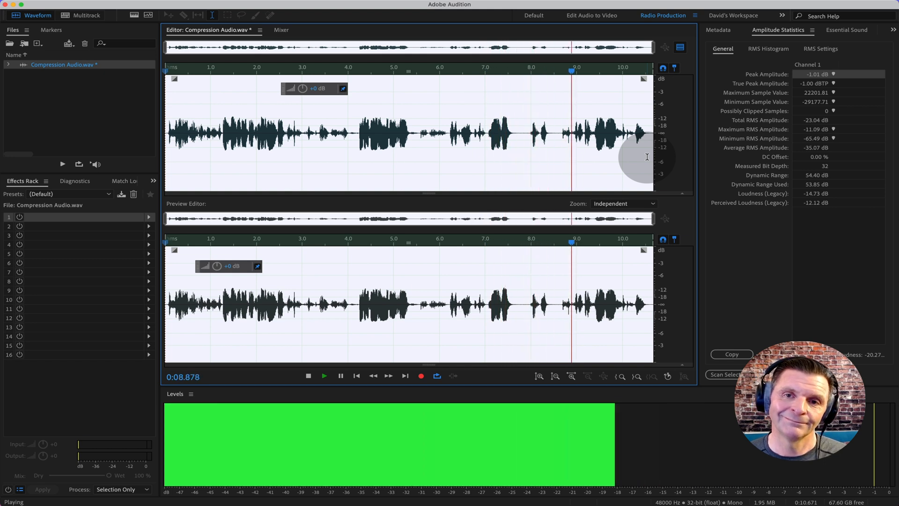
pyautogui.press('space')
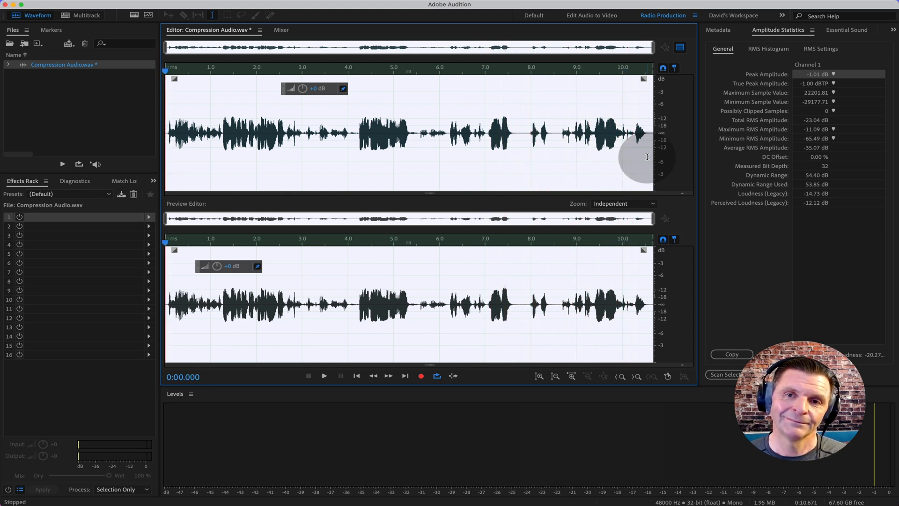
pyautogui.click(680, 47)
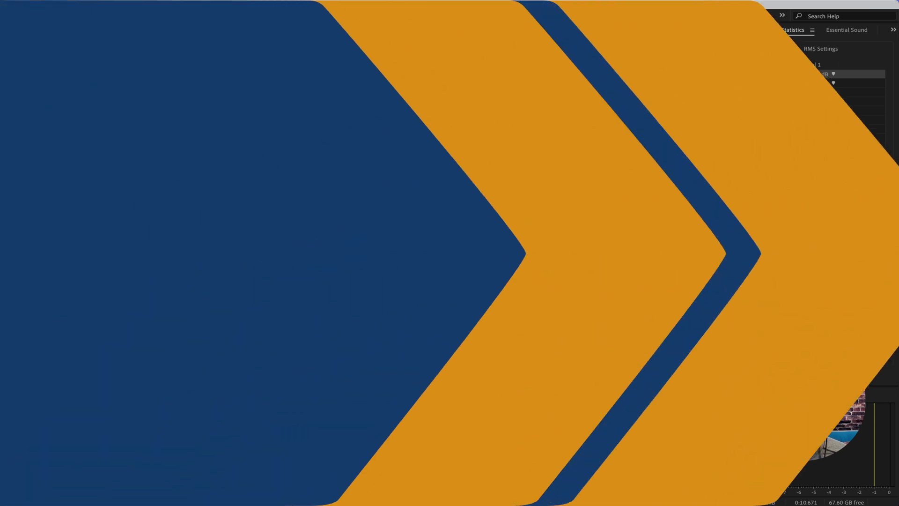